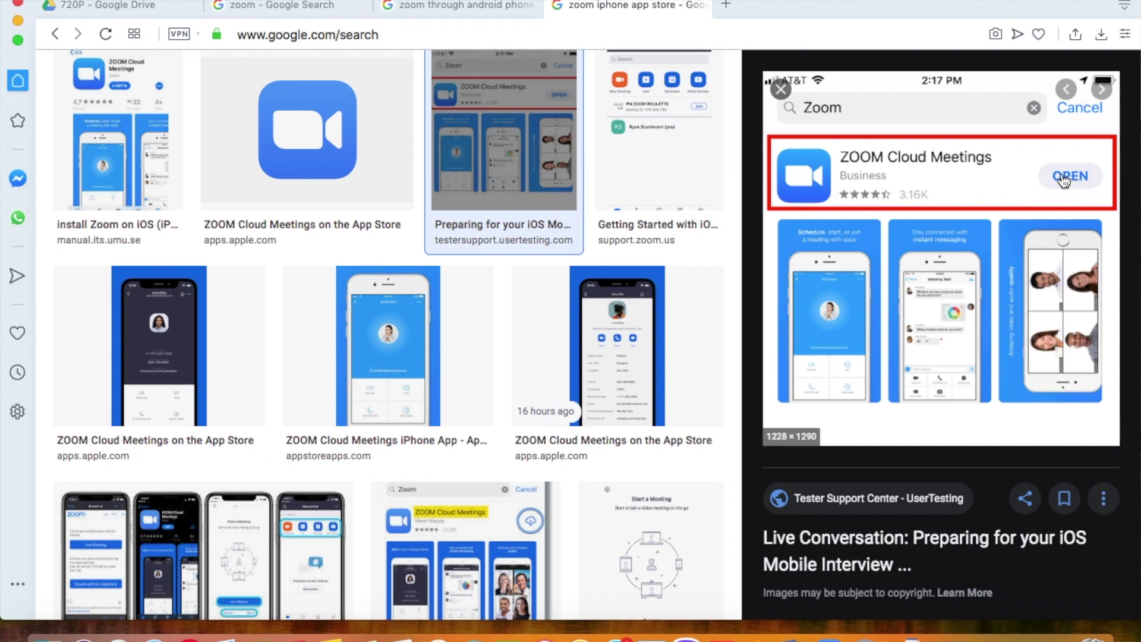
# Step: Review the image results for Zoom on iPhone and Android phones, and the web search results for zoom
pyautogui.scroll(2, 974, 226)
pyautogui.scroll(-2, 975, 227)
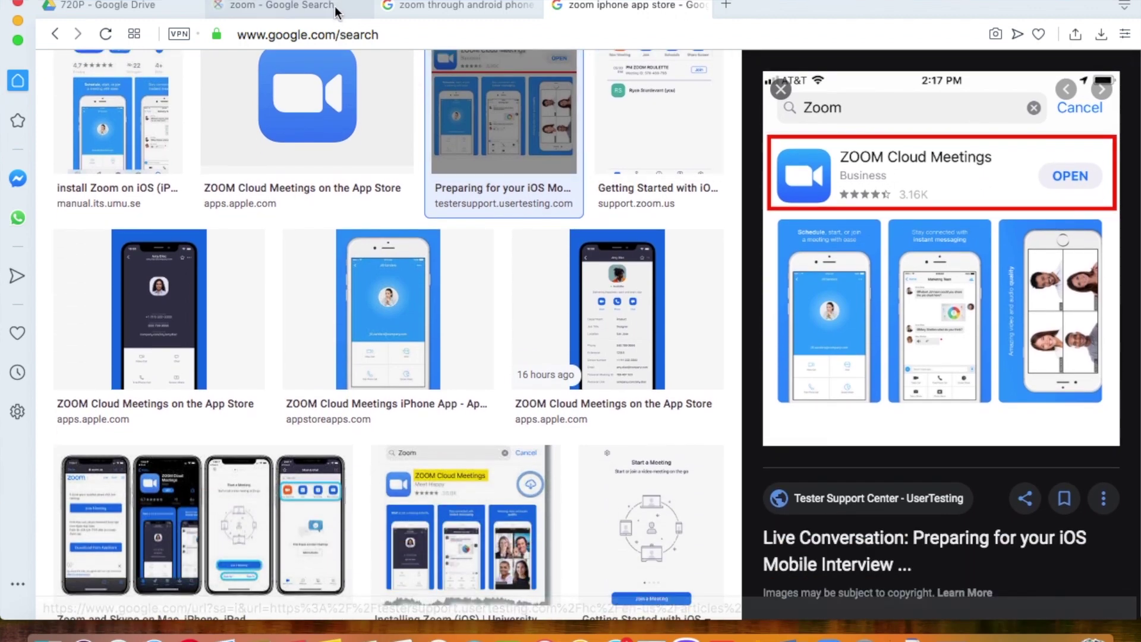
pyautogui.click(395, 4)
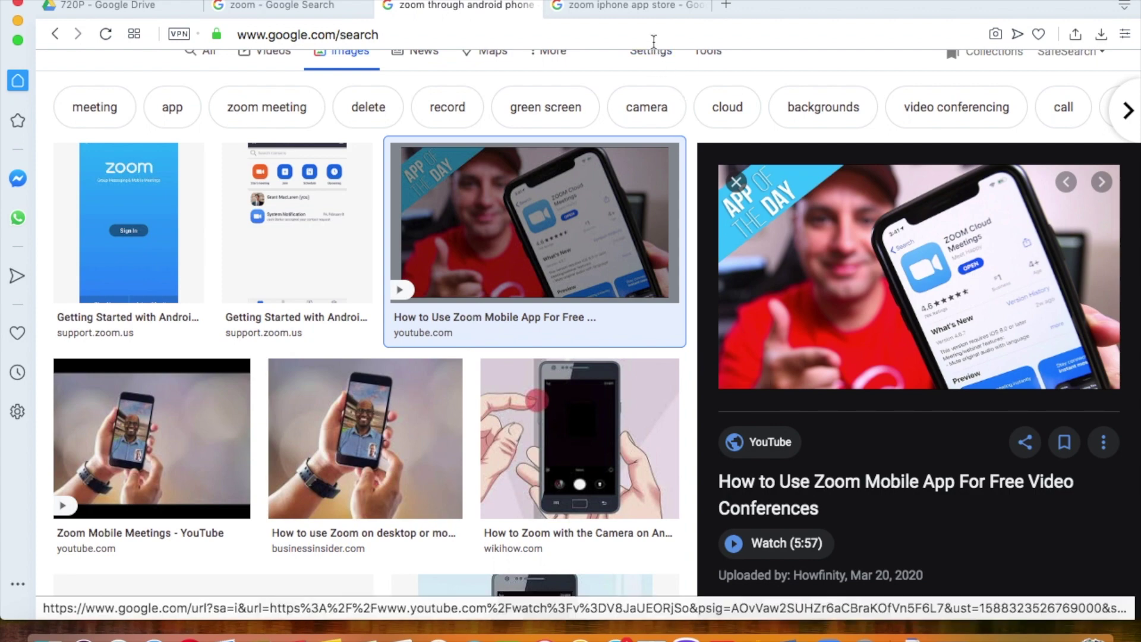
pyautogui.click(631, 8)
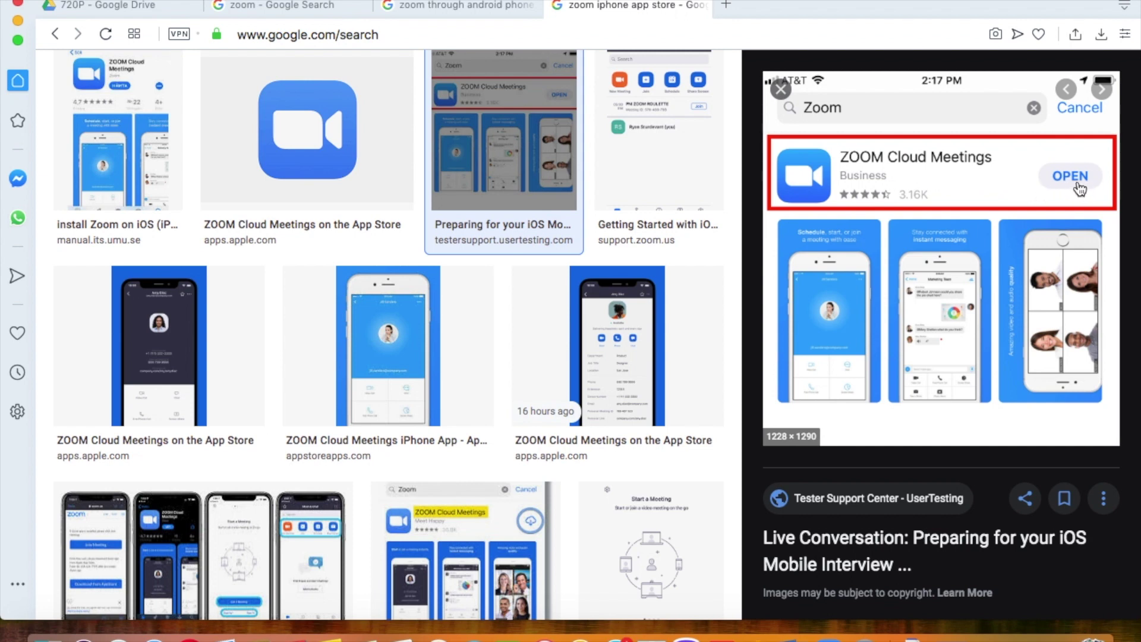
pyautogui.scroll(2, 976, 229)
pyautogui.scroll(-3, 976, 229)
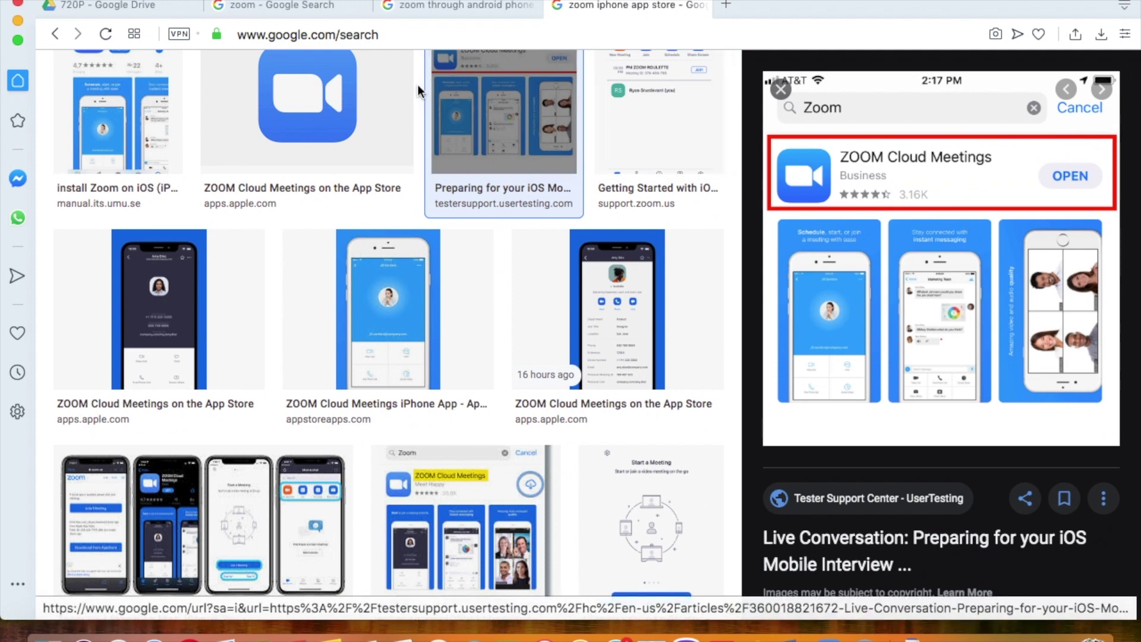
pyautogui.click(324, 4)
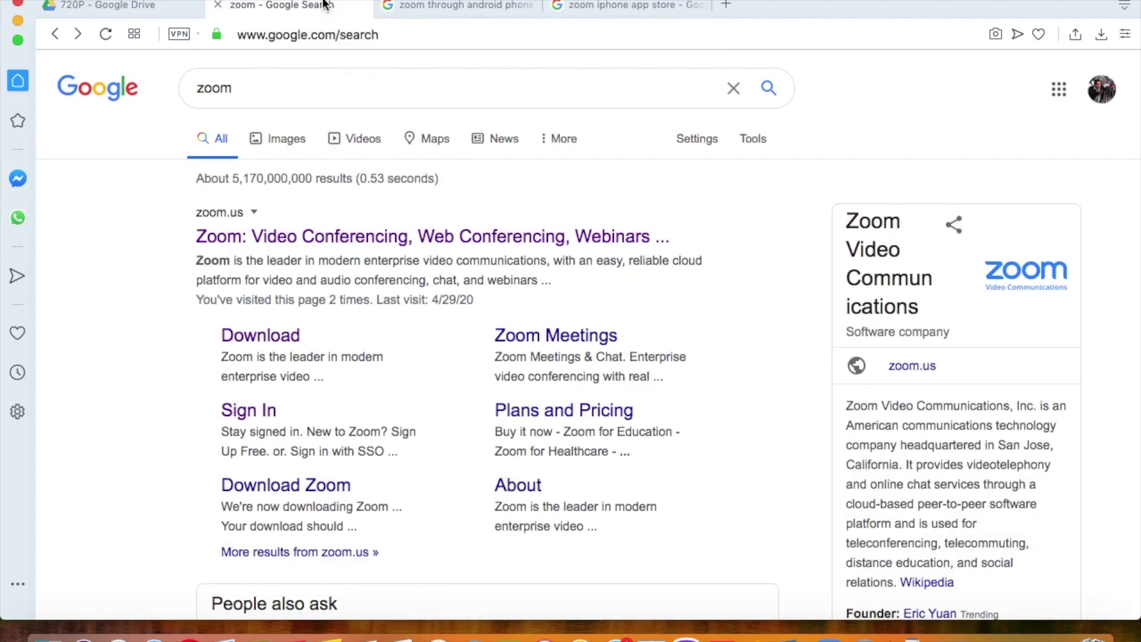
pyautogui.scroll(-1, 204, 224)
pyautogui.scroll(1, 204, 224)
pyautogui.click(259, 94)
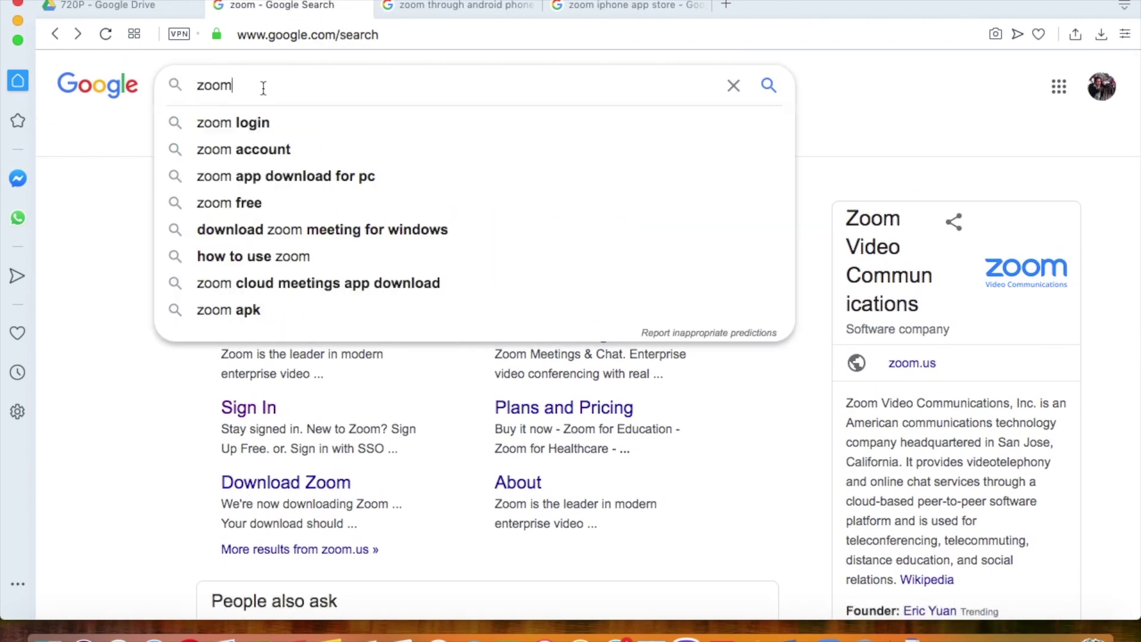
pyautogui.click(61, 218)
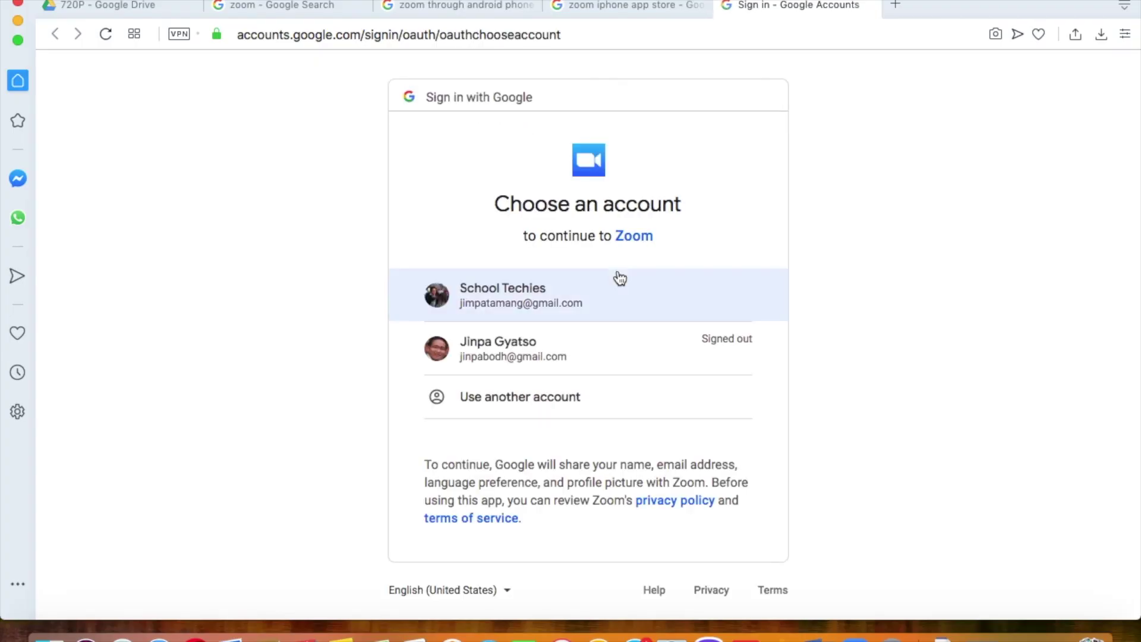
# Step: Sign in to Zoom with the School Techies Google account and allow the browser to launch zoom.us
pyautogui.click(549, 285)
pyautogui.click(545, 304)
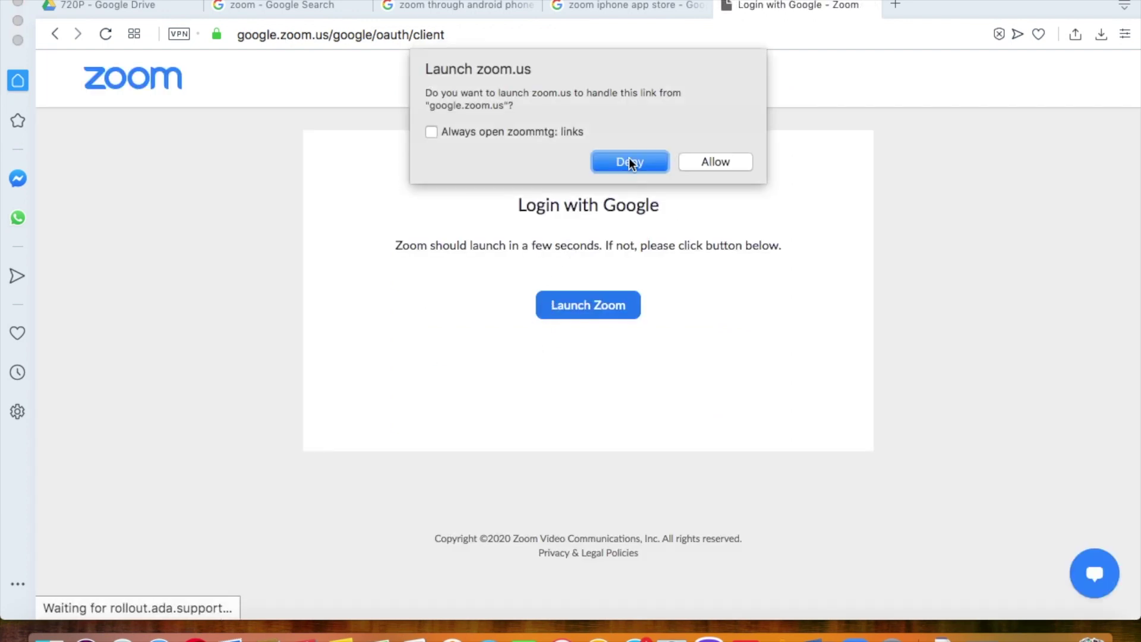
pyautogui.click(719, 162)
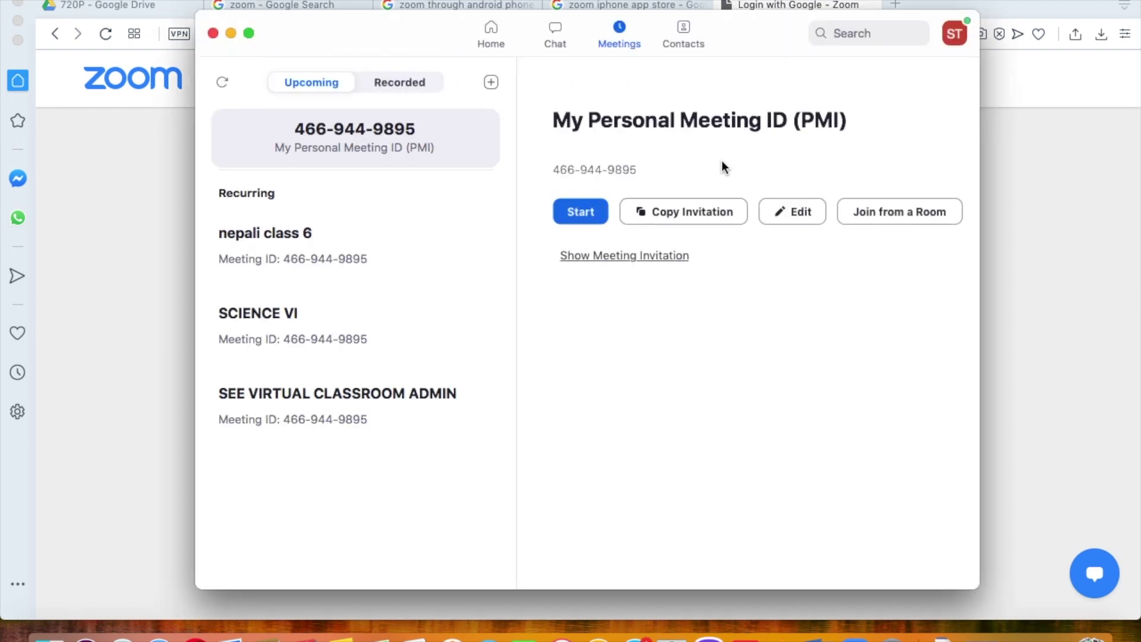
# Step: Examine Zoom's Home, Chat, Meetings and Contacts sections and the profile account options
pyautogui.click(490, 35)
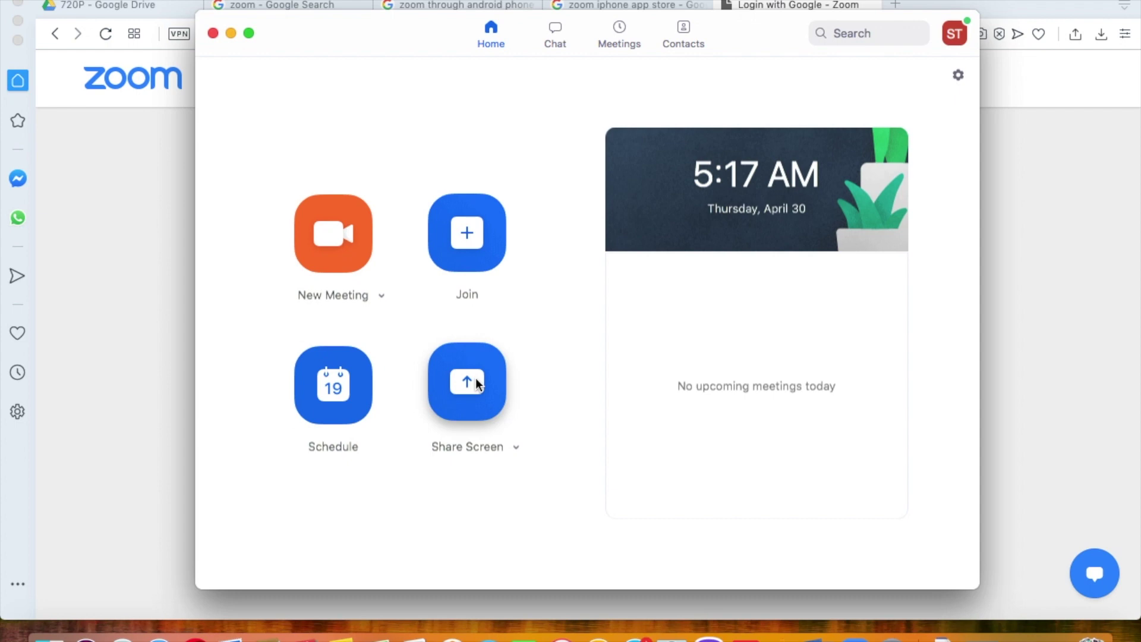
pyautogui.click(559, 48)
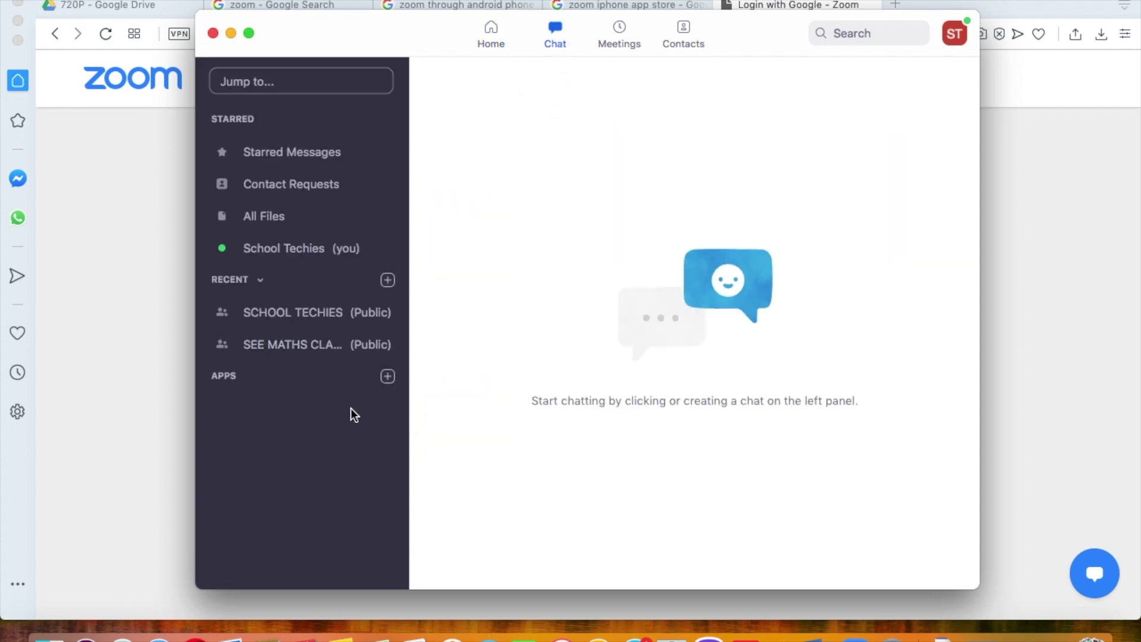
pyautogui.click(619, 37)
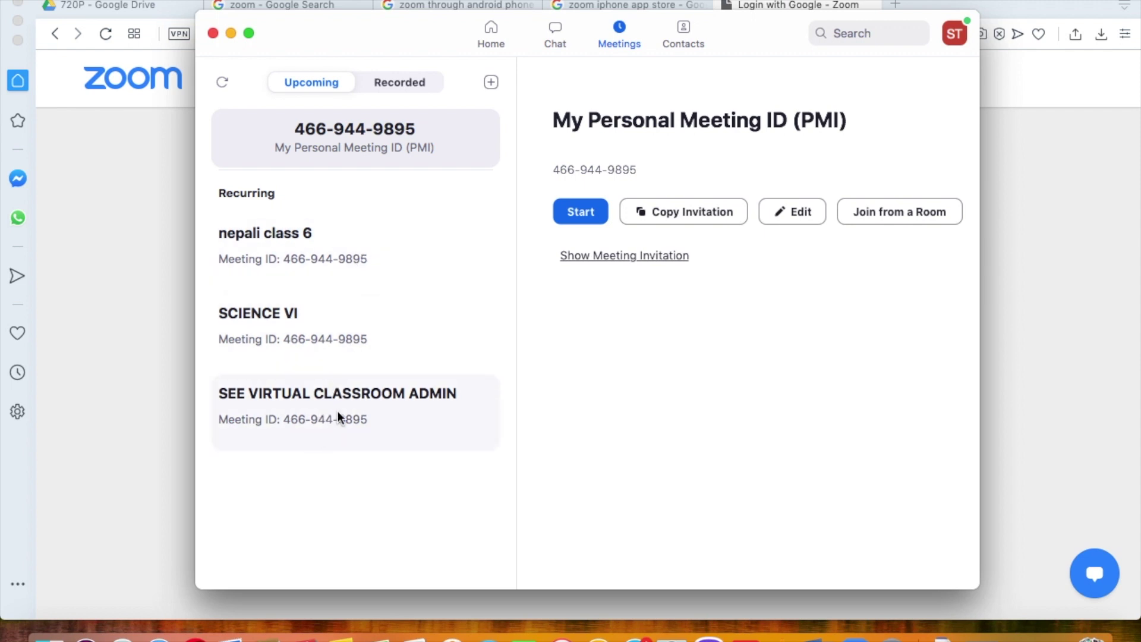
pyautogui.click(681, 39)
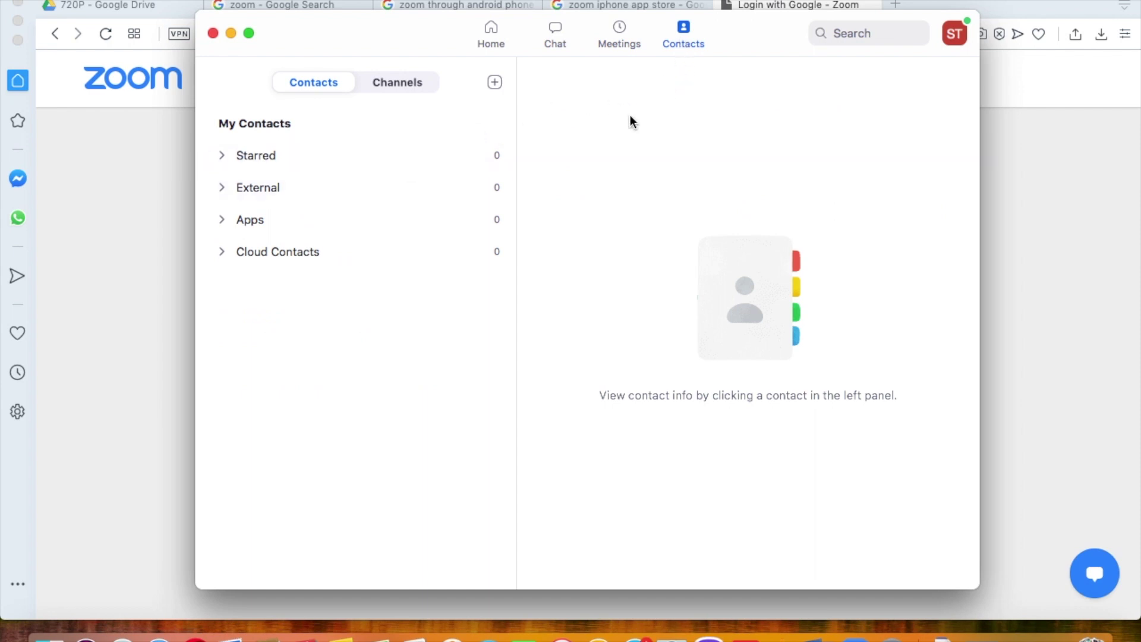
pyautogui.click(491, 37)
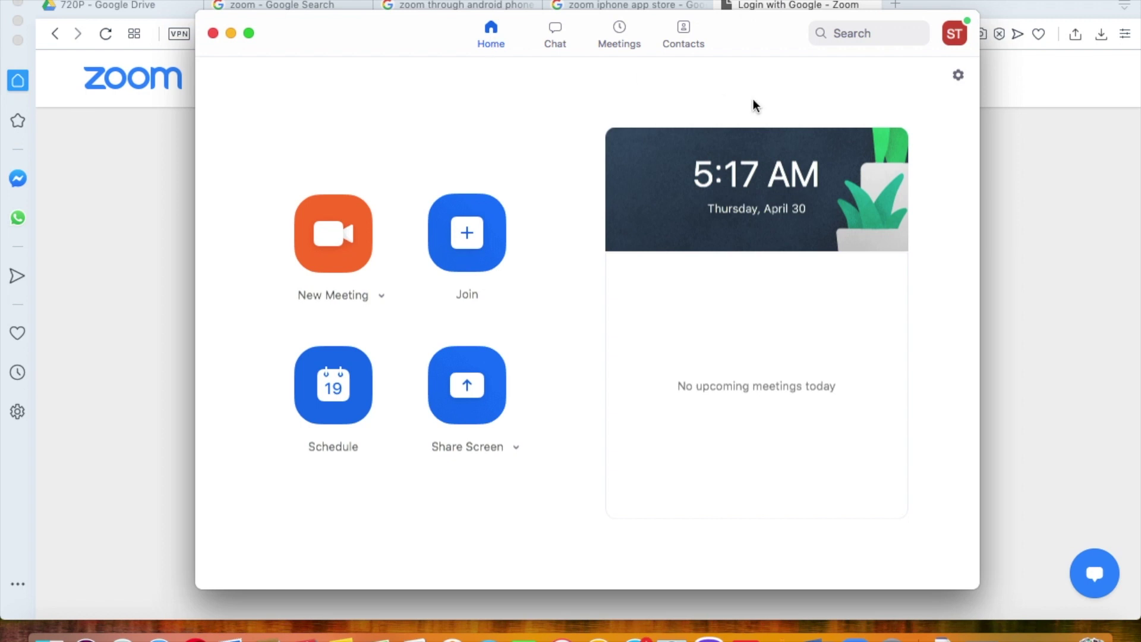
pyautogui.click(953, 34)
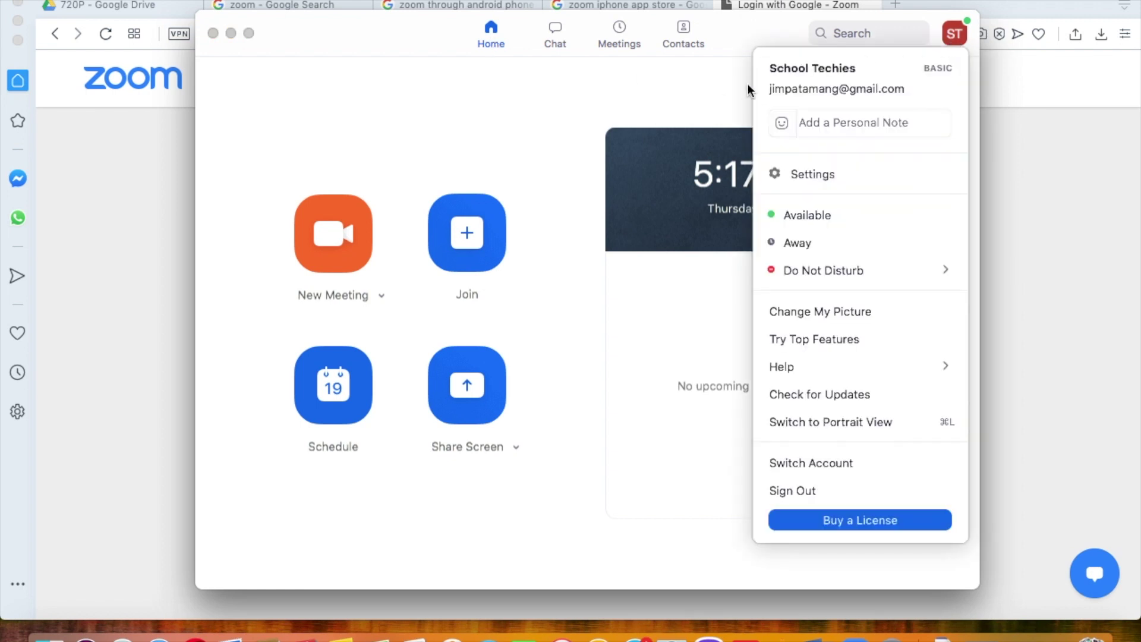
pyautogui.click(652, 96)
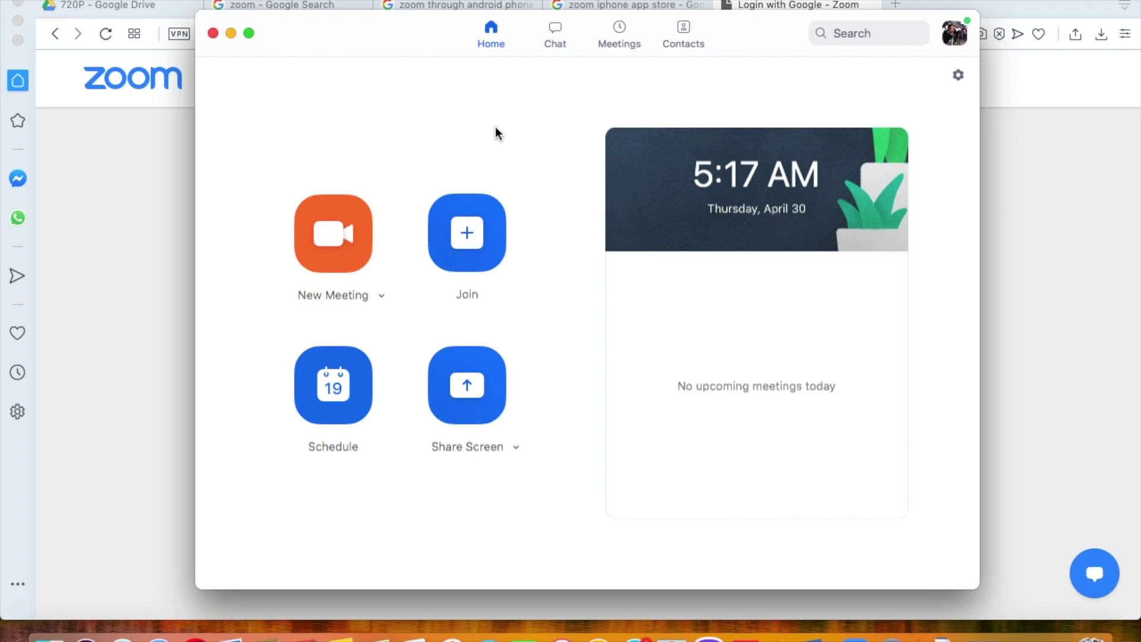
# Step: Start scheduling a new meeting and set its topic to SCIENCE VII
pyautogui.click(341, 387)
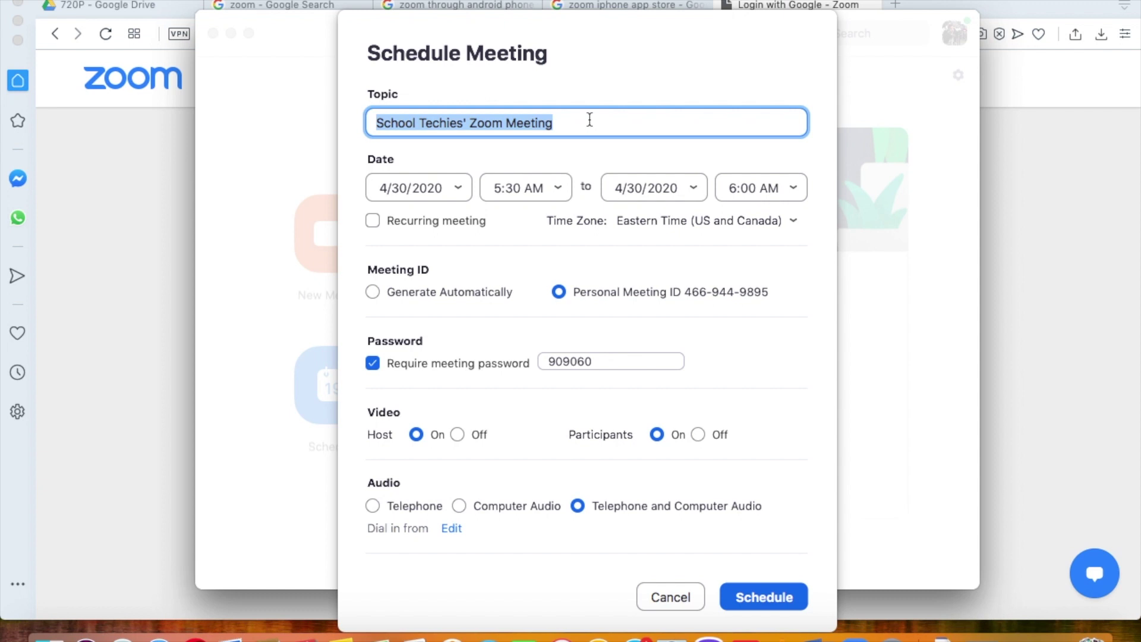
pyautogui.write('scho')
pyautogui.press('BackSpace')
pyautogui.press('BackSpace')
pyautogui.press('BackSpace')
pyautogui.press('BackSpace')
pyautogui.write('SCIENCE VII')
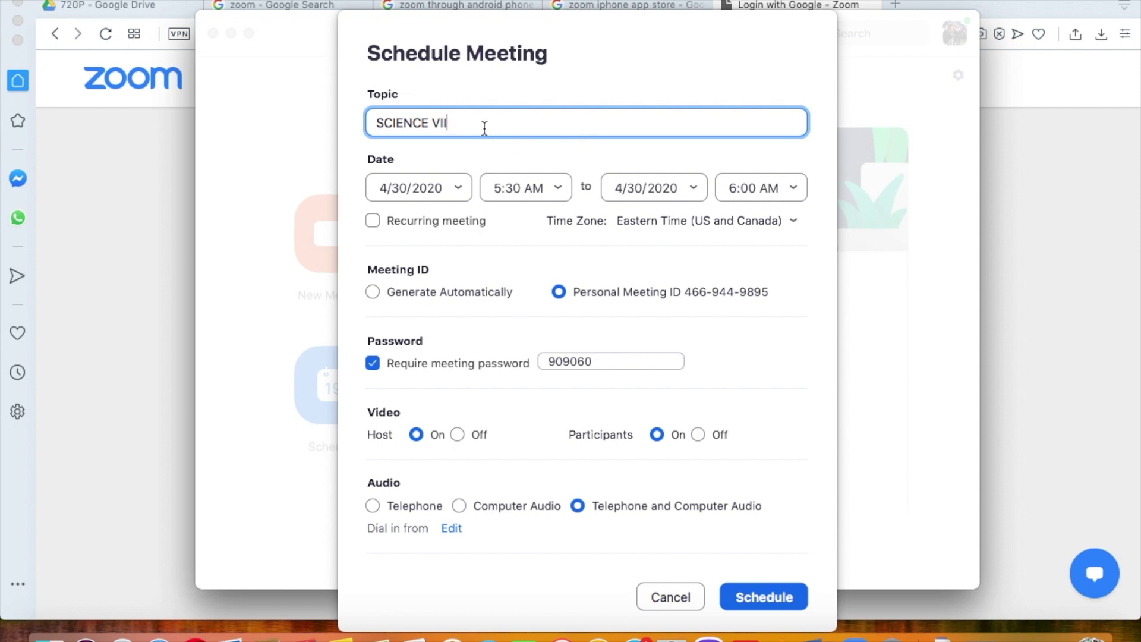
pyautogui.hotkey('shift', 'Left')
pyautogui.hotkey('shift', 'Left')
pyautogui.hotkey('shift', 'Left')
pyautogui.hotkey('shift', 'Left')
pyautogui.hotkey('shift', 'Left')
pyautogui.hotkey('shift', 'Left')
pyautogui.hotkey('shift', 'Left')
pyautogui.hotkey('shift', 'Left')
pyautogui.hotkey('shift', 'Left')
pyautogui.hotkey('shift', 'Left')
pyautogui.hotkey('shift', 'Left')
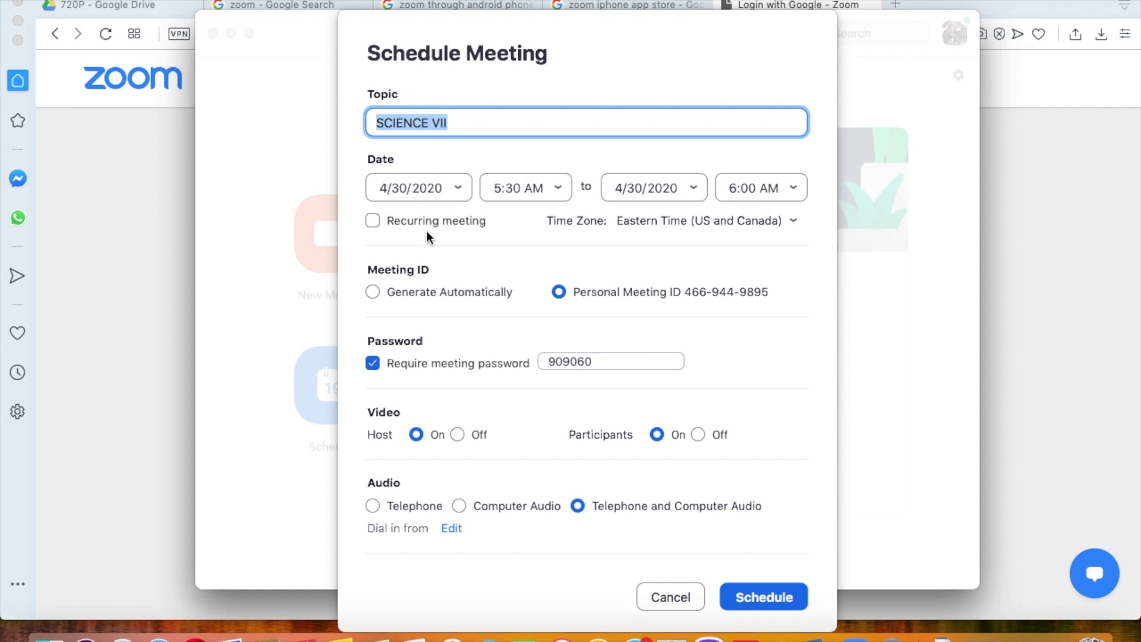
# Step: Make the meeting recurring, choose Google Calendar as its calendar, and schedule it
pyautogui.click(376, 222)
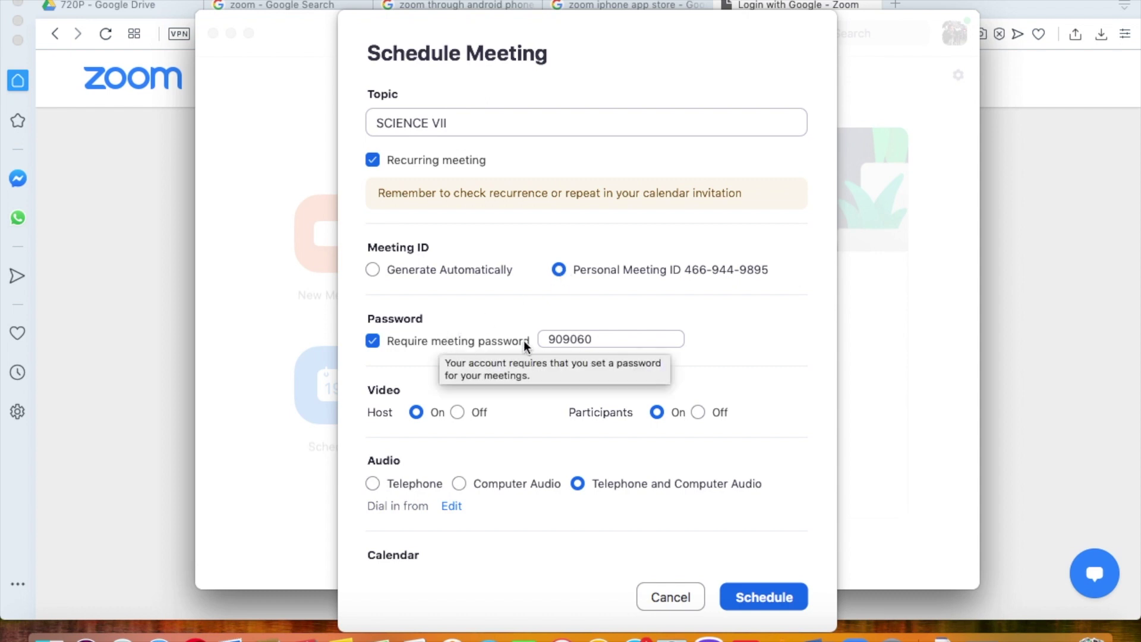
pyautogui.click(609, 338)
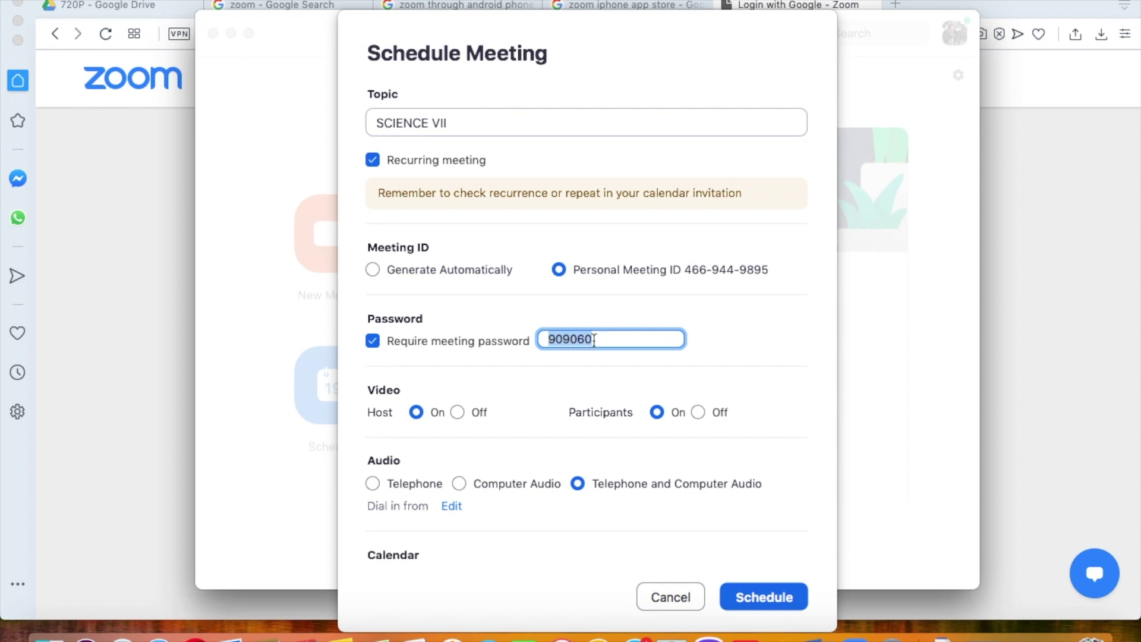
pyautogui.click(615, 341)
pyautogui.scroll(-2, 415, 550)
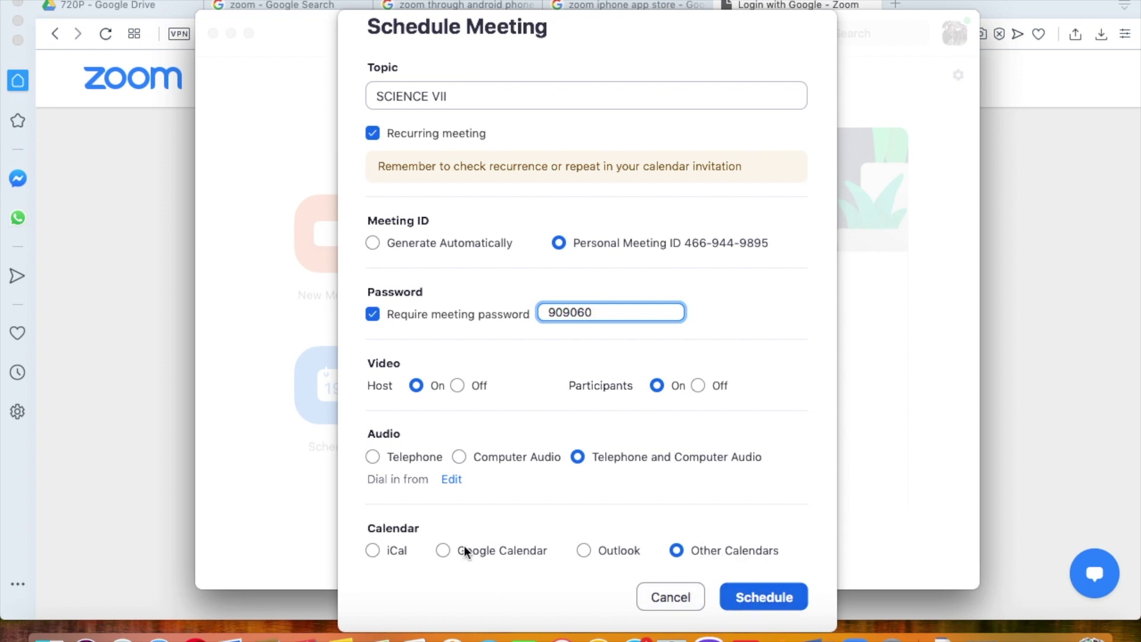
pyautogui.click(442, 551)
pyautogui.click(758, 597)
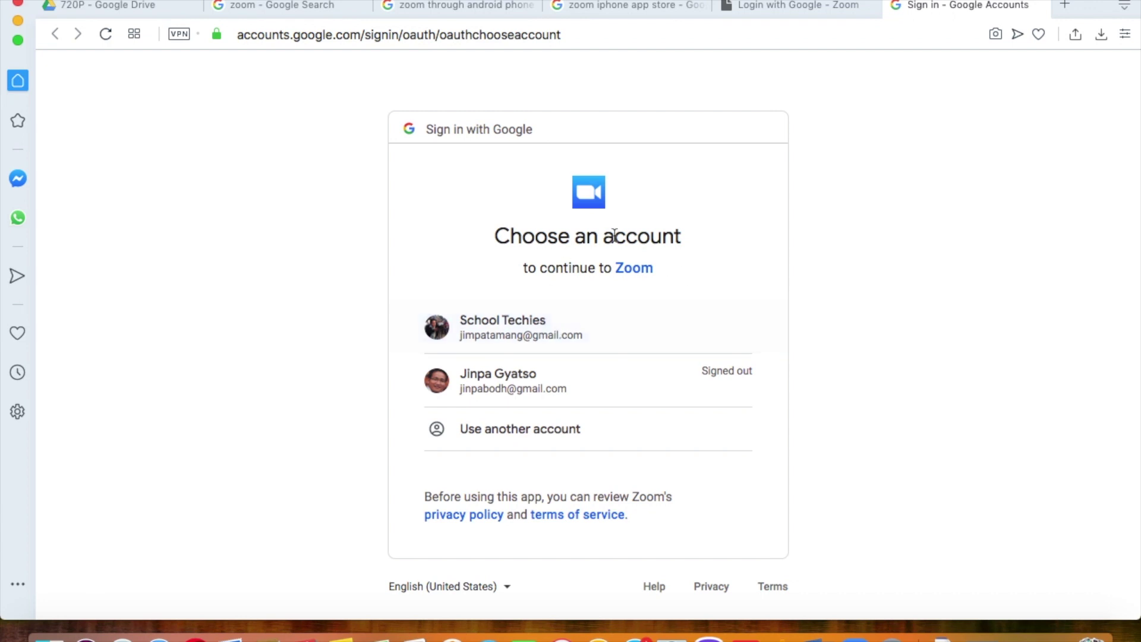
# Step: Choose the School Techies Google account for Zoom, and show the SCIENCE VII meeting among the upcoming meetings
pyautogui.click(537, 334)
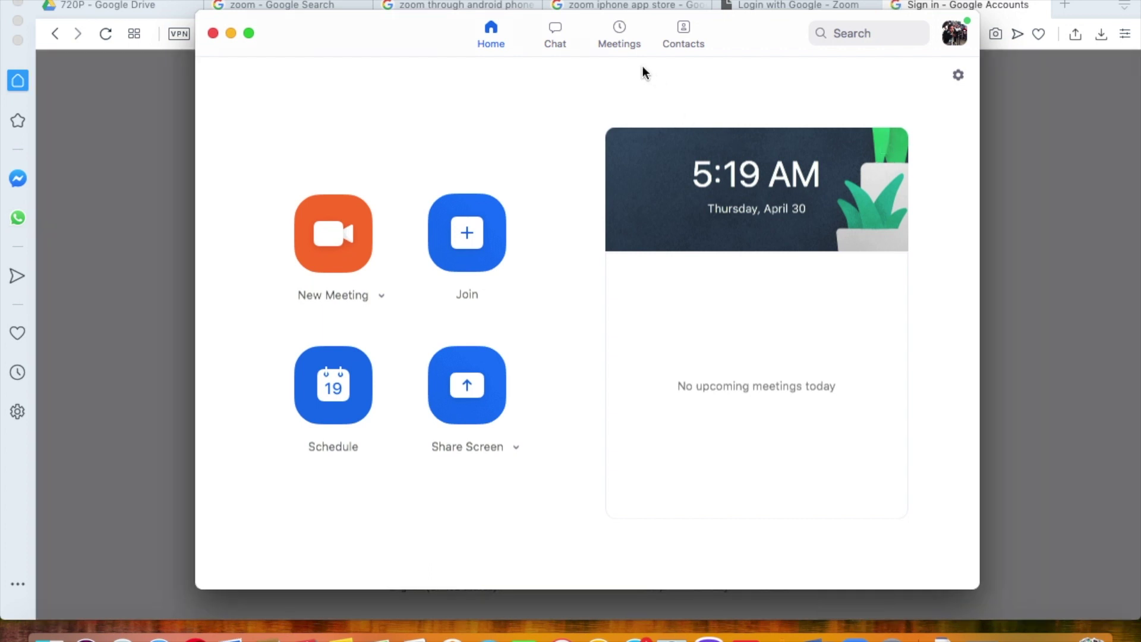
pyautogui.click(618, 41)
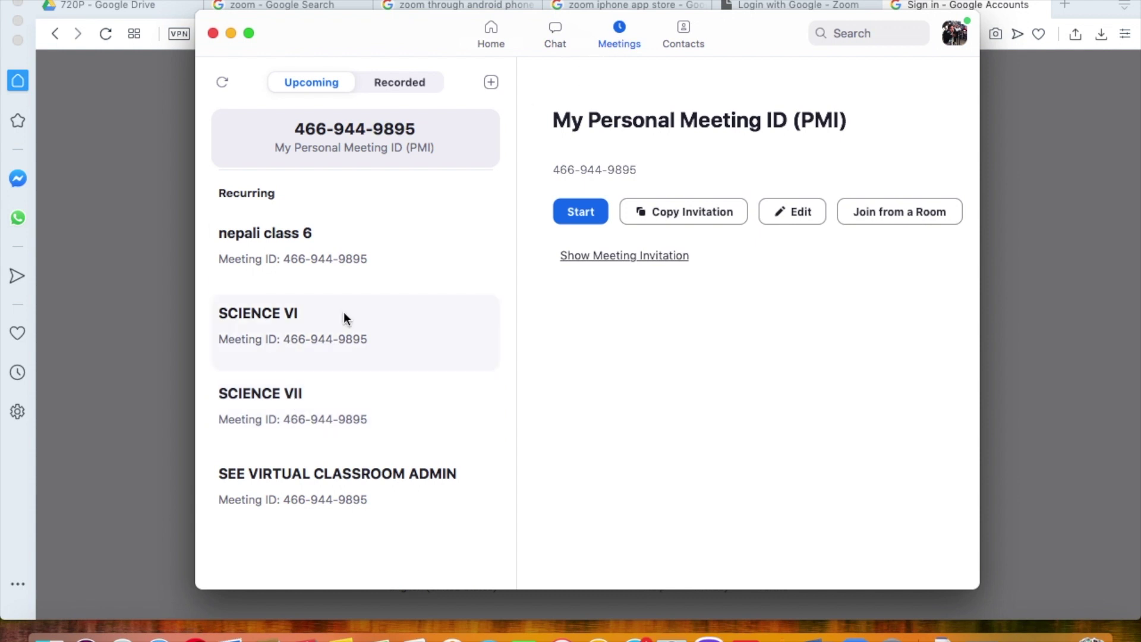
pyautogui.click(290, 404)
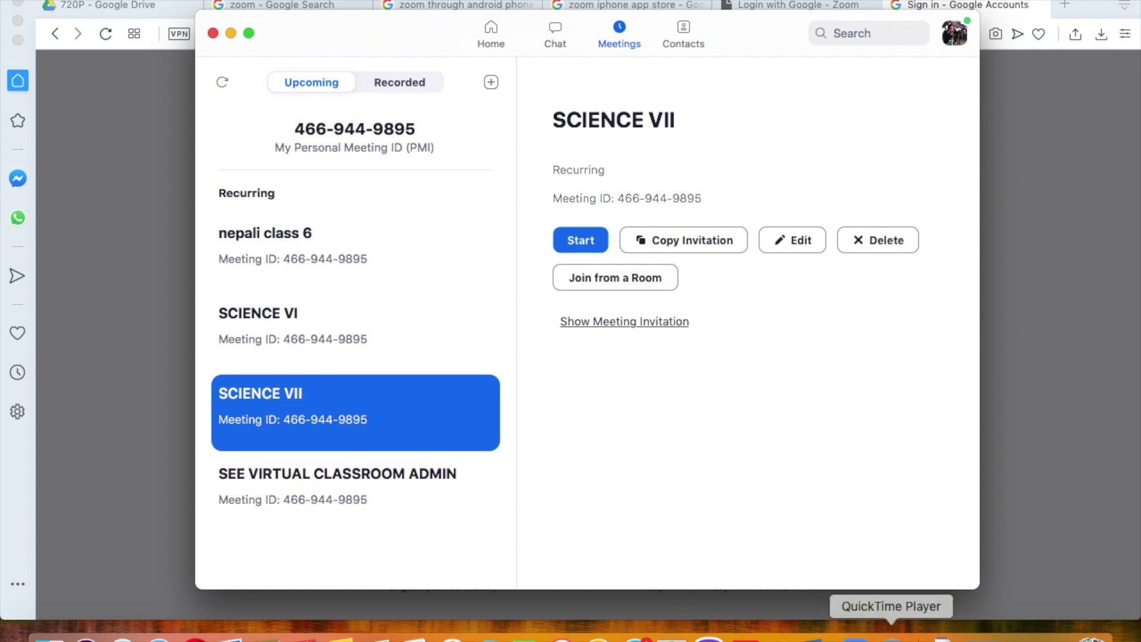
# Step: Back in the browser, grant Zoom permission to view and edit events on all calendars, and review the SCIENCE VII event details
pyautogui.click(60, 299)
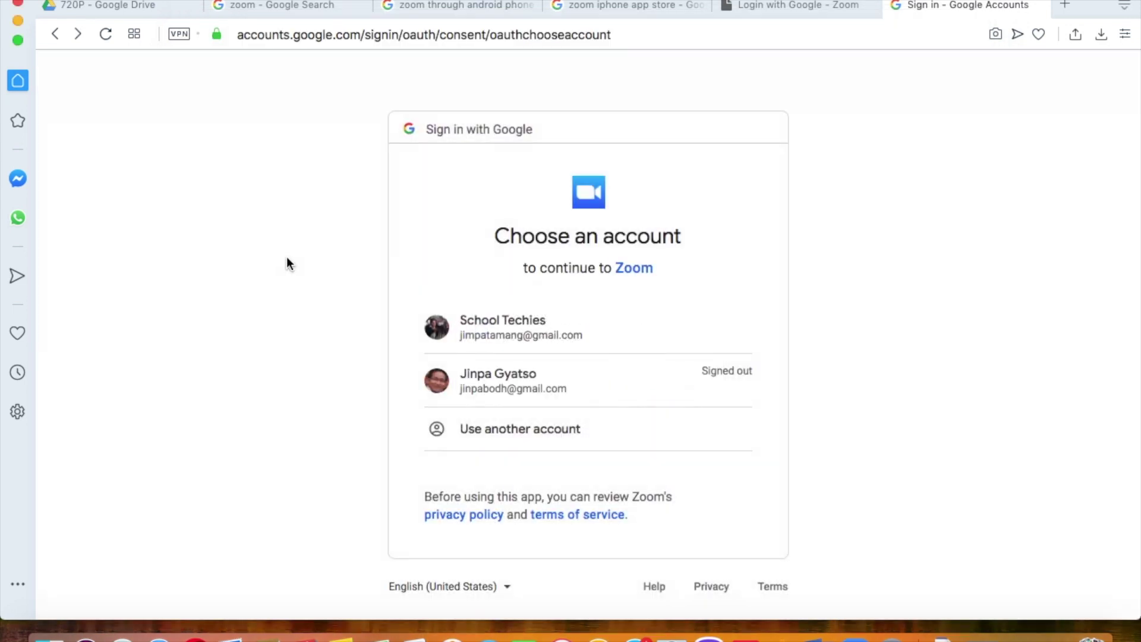
pyautogui.click(546, 334)
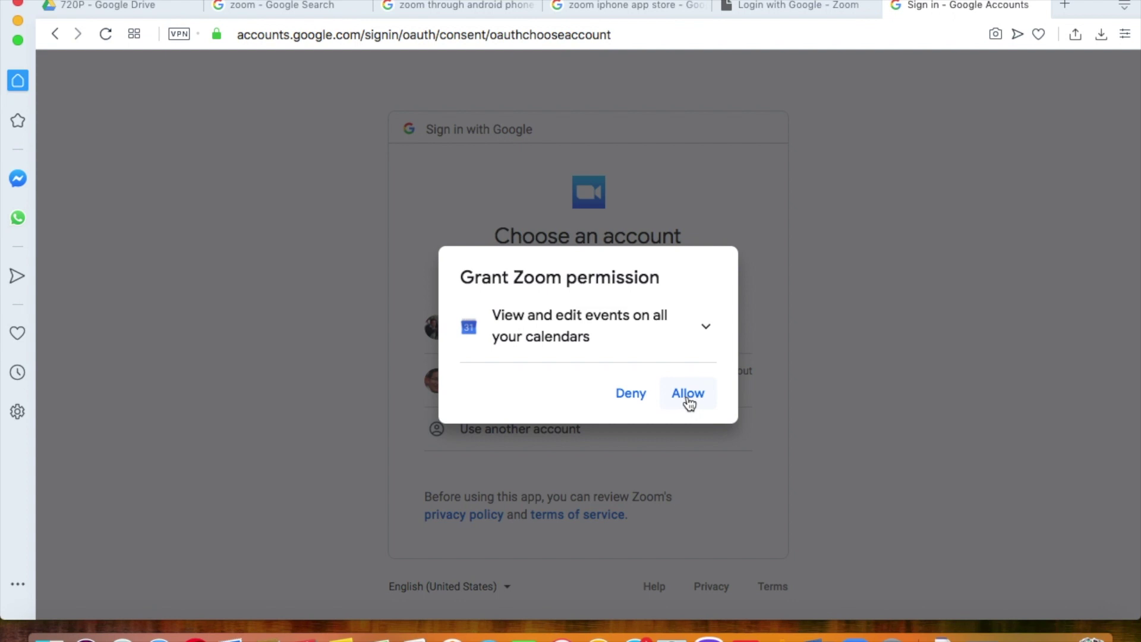
pyautogui.click(688, 393)
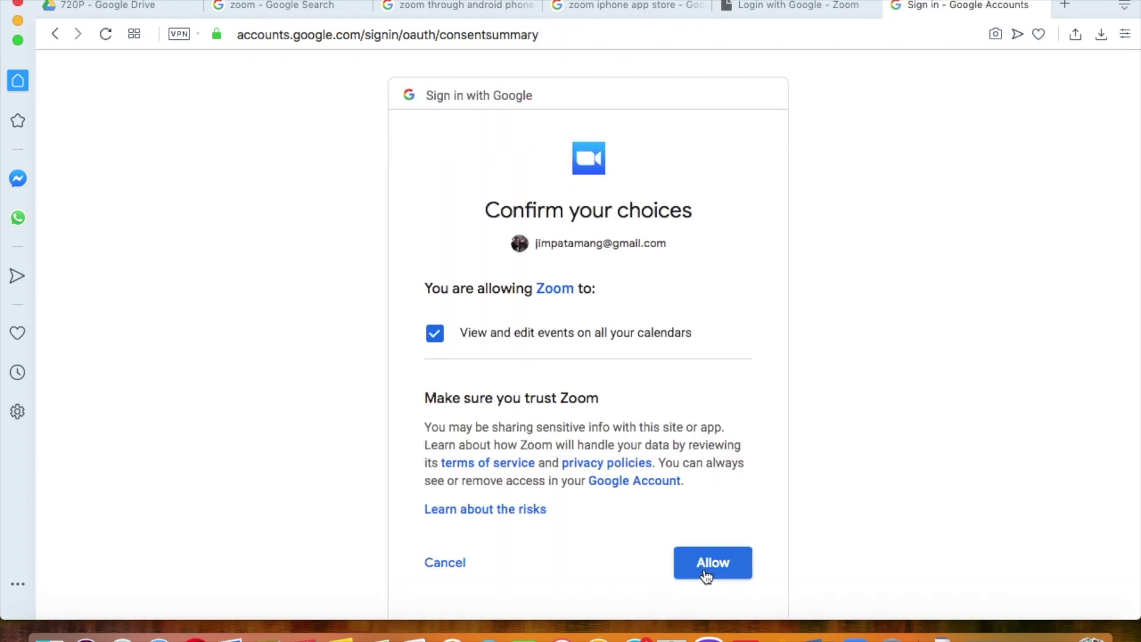
pyautogui.click(714, 562)
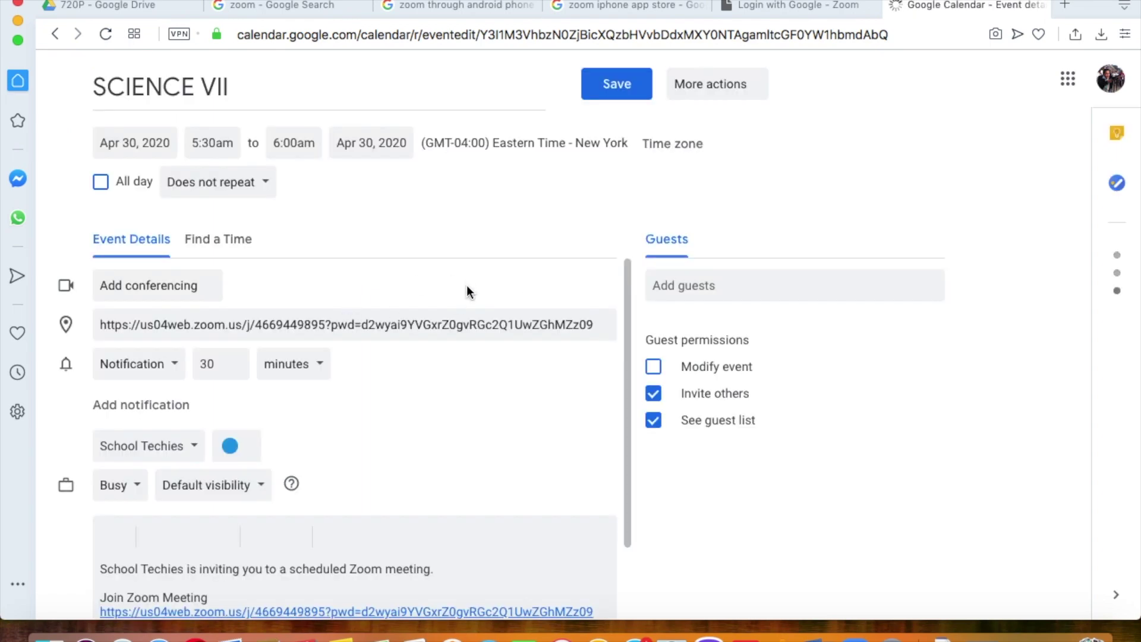
pyautogui.scroll(-2, 458, 420)
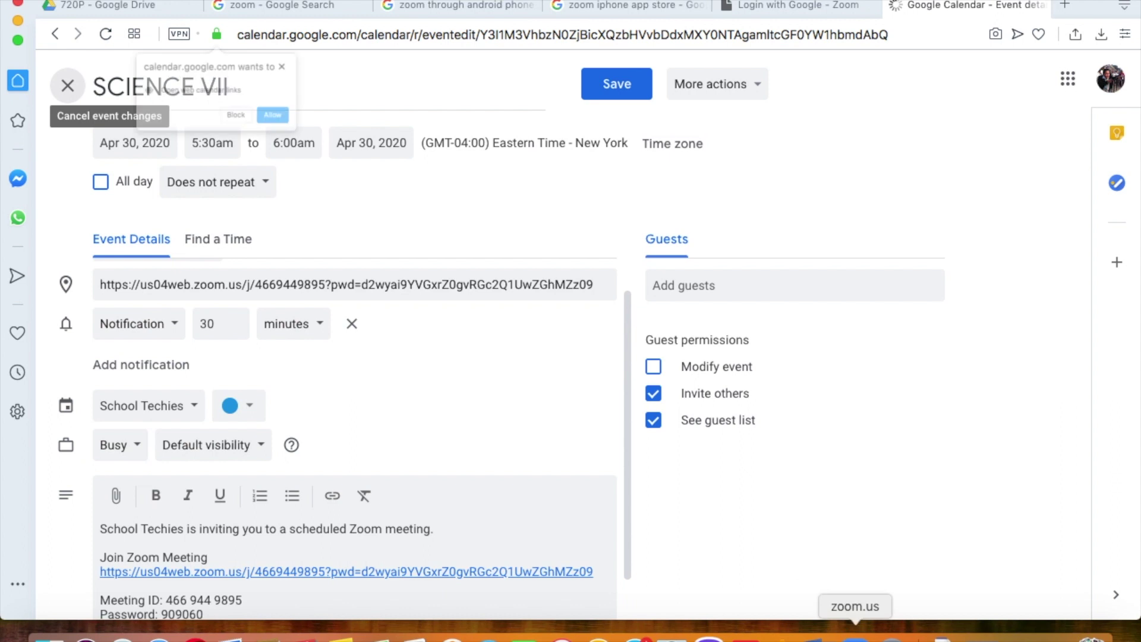
# Step: Switch to Zoom, copy the SCIENCE VII meeting invitation, and open Viber briefly before minimizing it
pyautogui.click(854, 635)
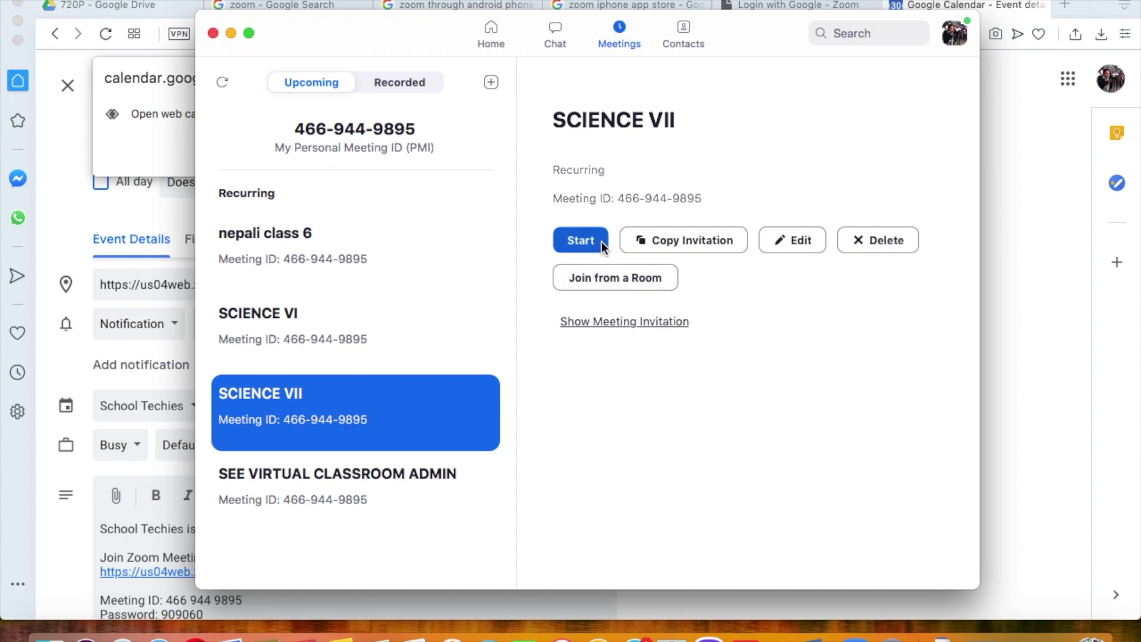
pyautogui.doubleClick(669, 243)
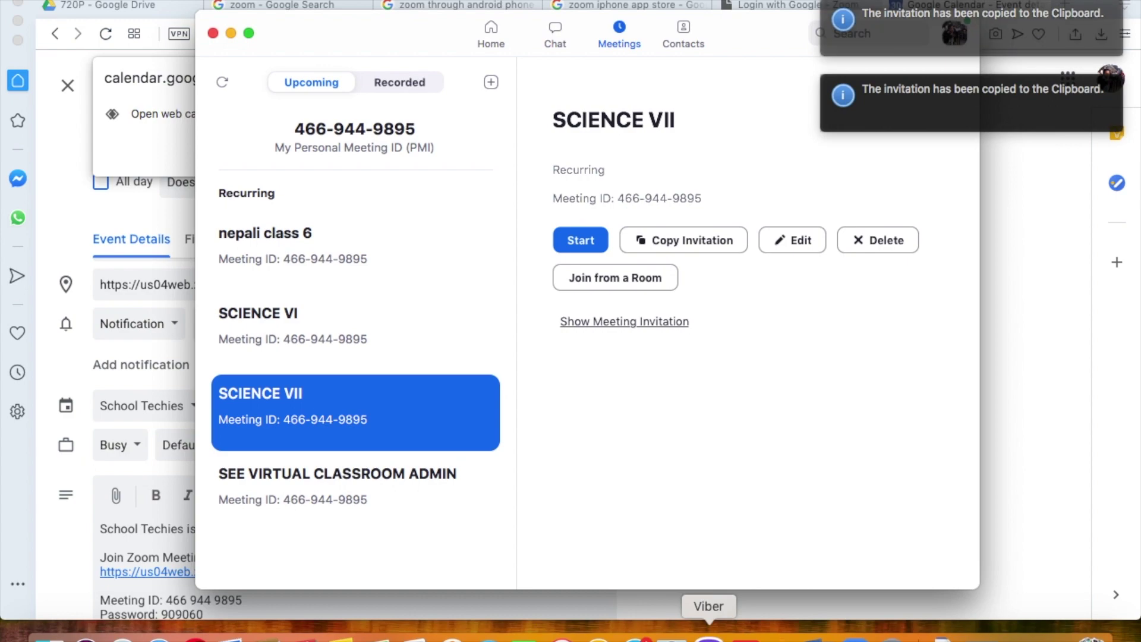
pyautogui.click(709, 635)
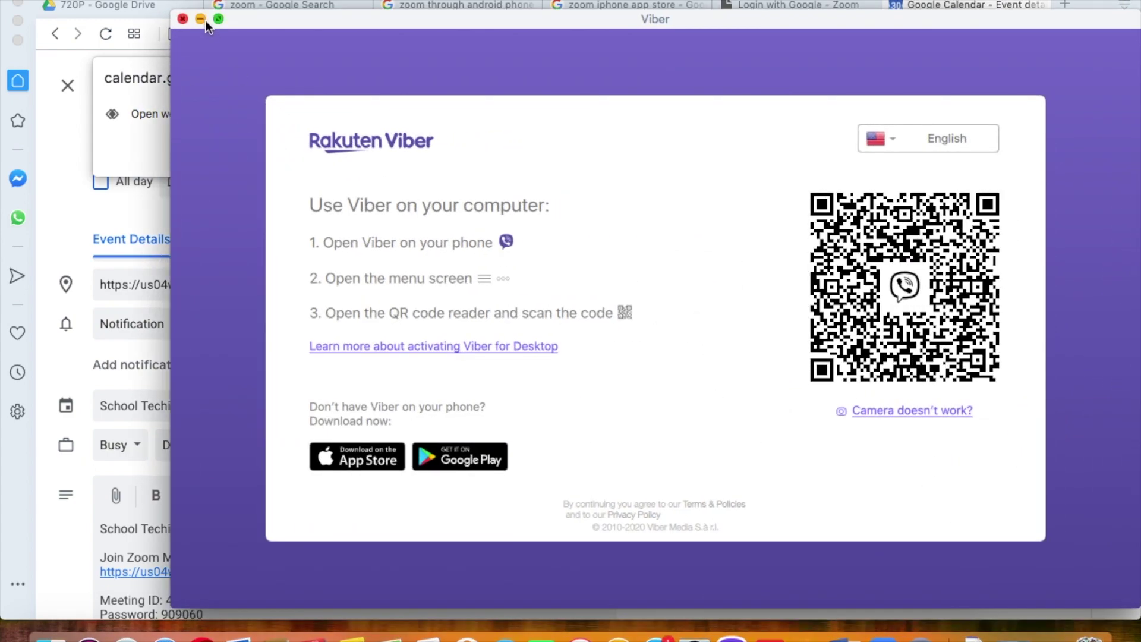
pyautogui.click(202, 19)
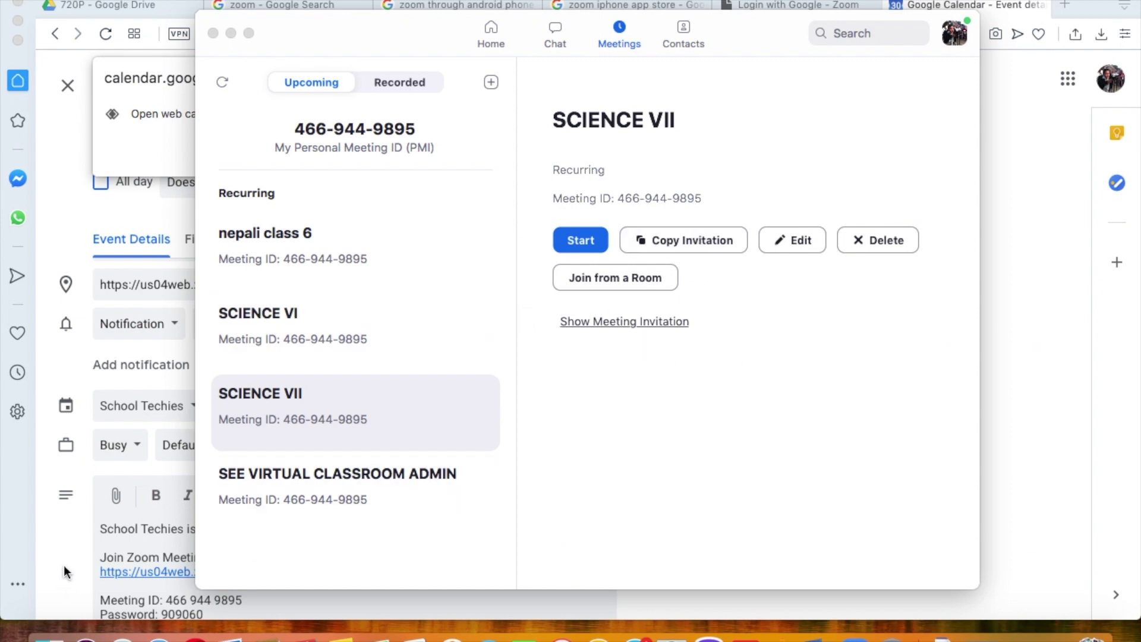
# Step: Bring the browser and Safari forward briefly, and return to Zoom's home screen
pyautogui.click(84, 219)
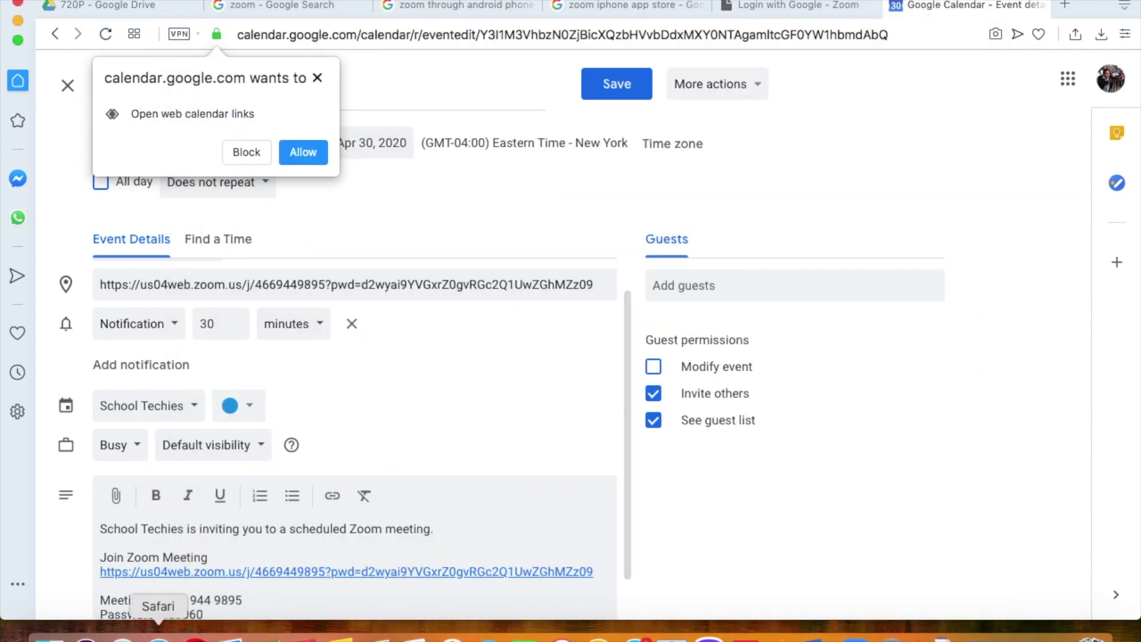
pyautogui.click(158, 634)
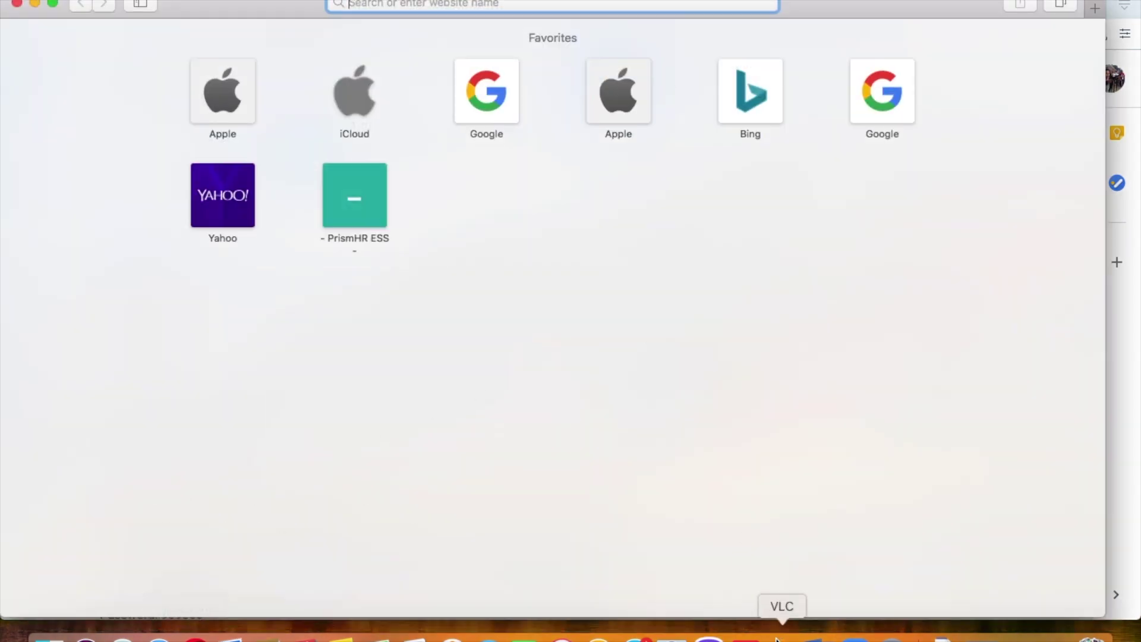
pyautogui.click(852, 636)
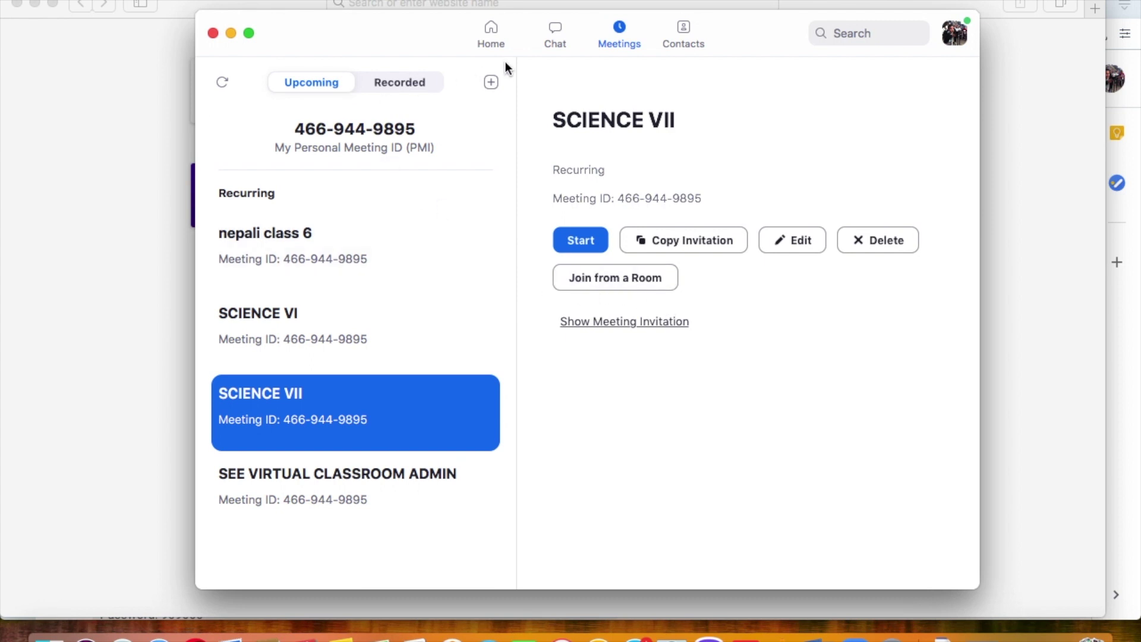
pyautogui.click(490, 30)
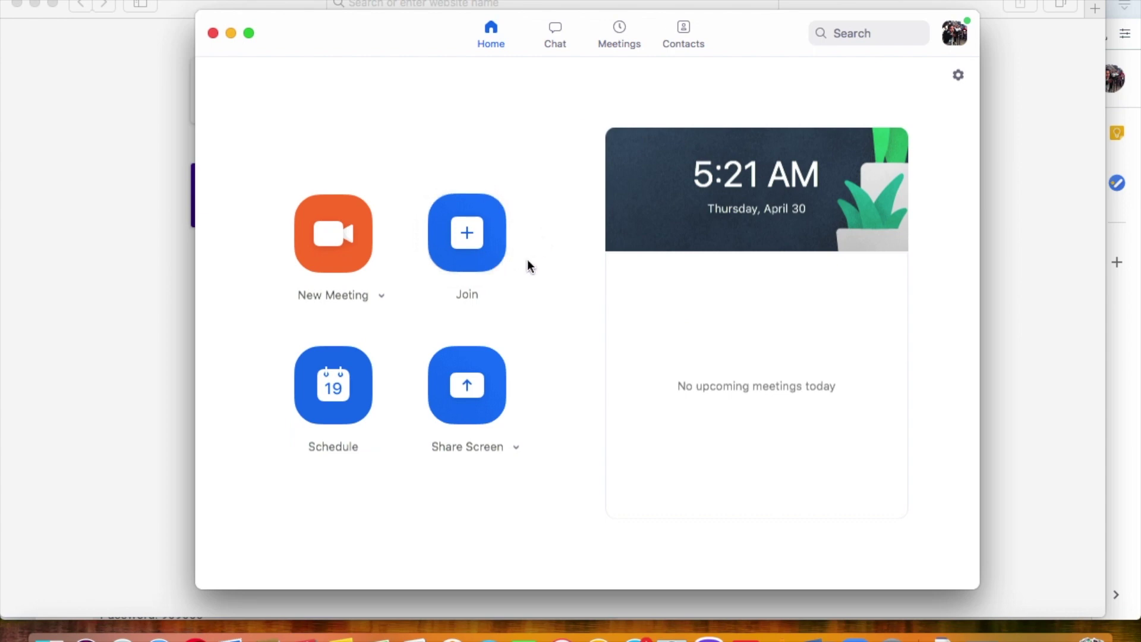
# Step: Open the Join Meeting form to examine its meeting ID, name, audio and video options, and cancel without joining
pyautogui.click(467, 245)
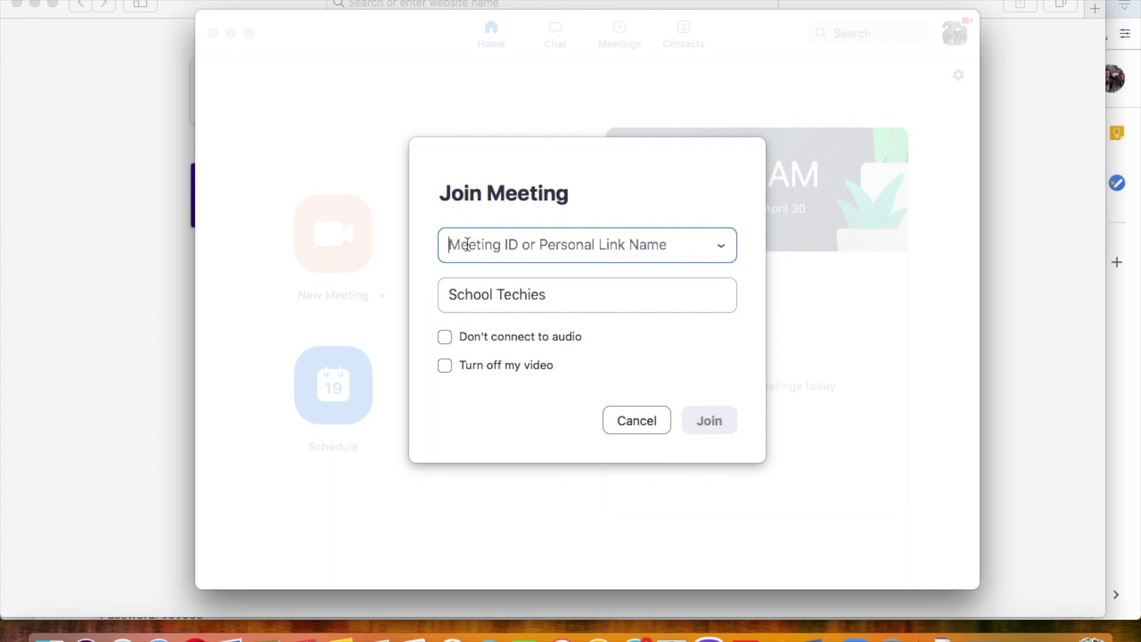
pyautogui.click(479, 299)
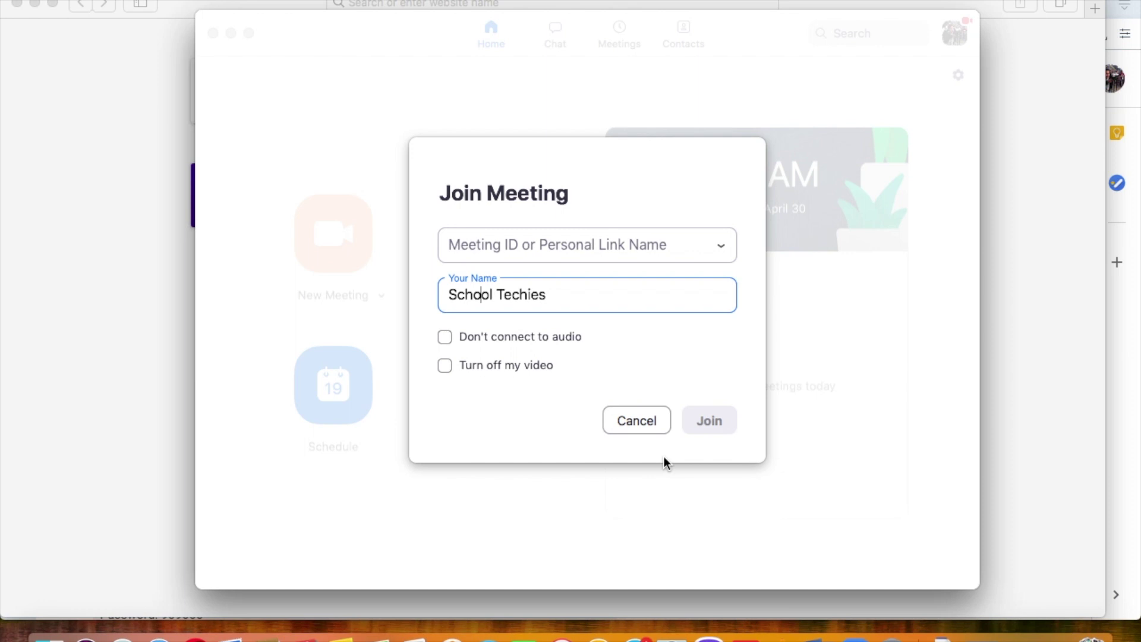
pyautogui.click(644, 421)
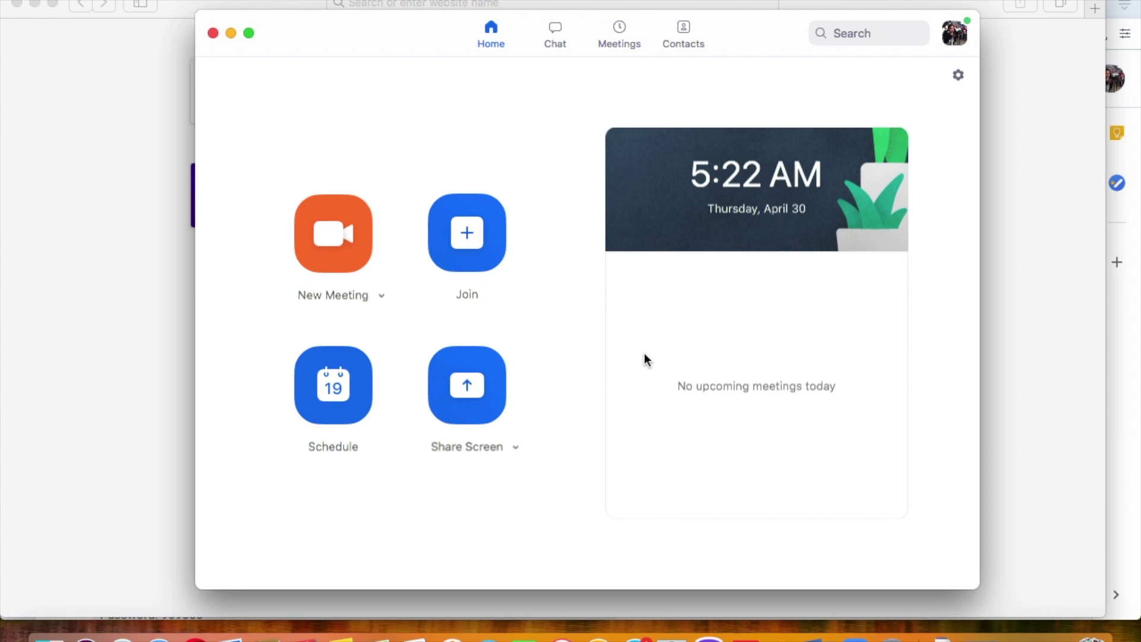
pyautogui.click(479, 251)
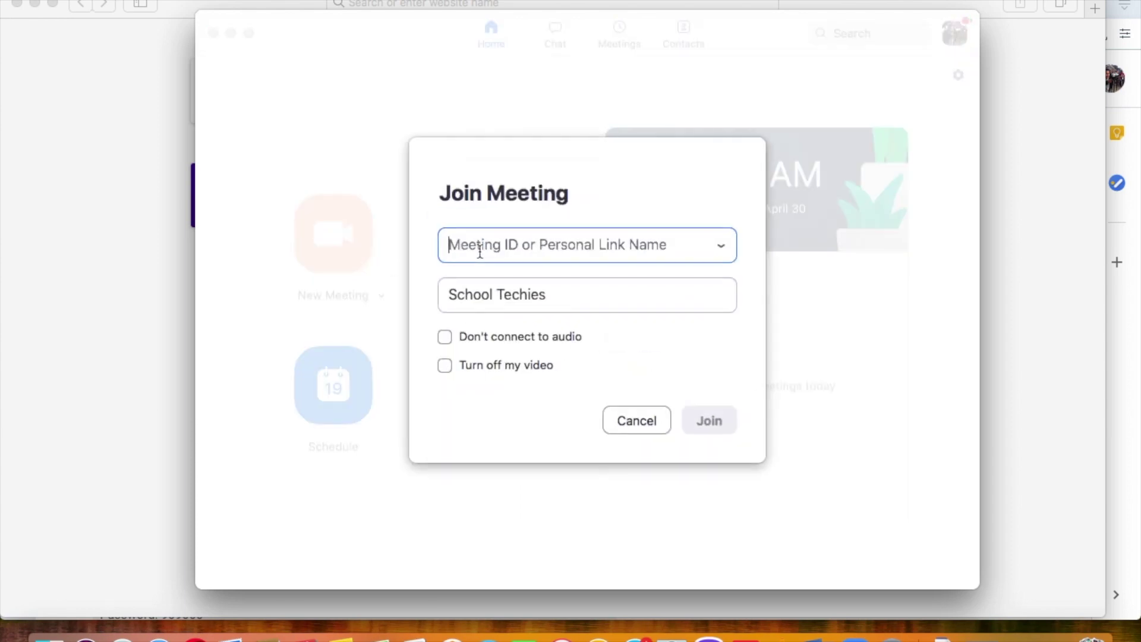
pyautogui.click(644, 420)
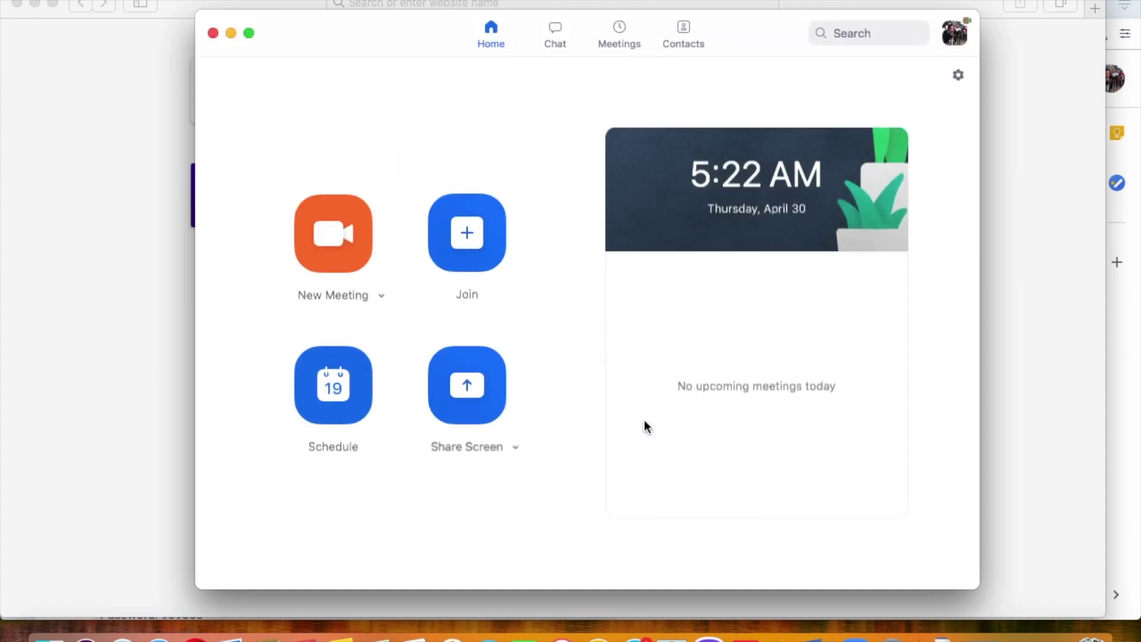